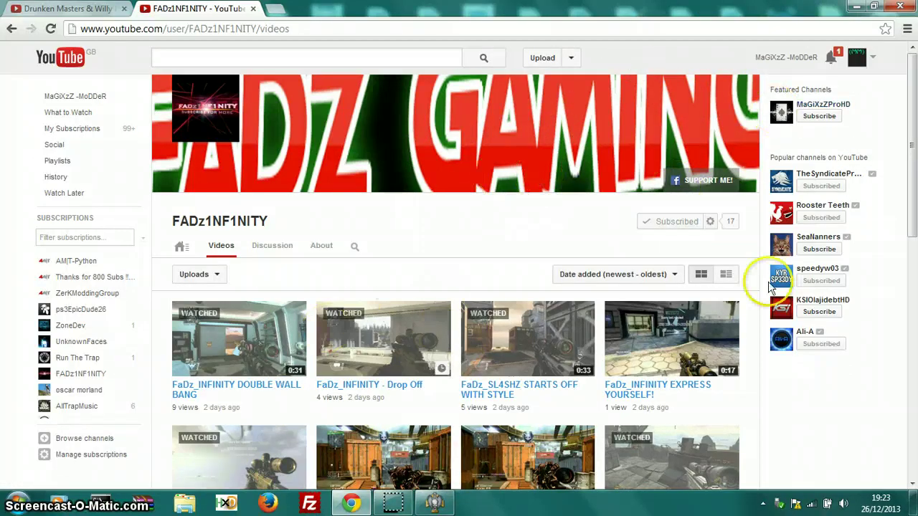
drag(905, 248, 901, 198)
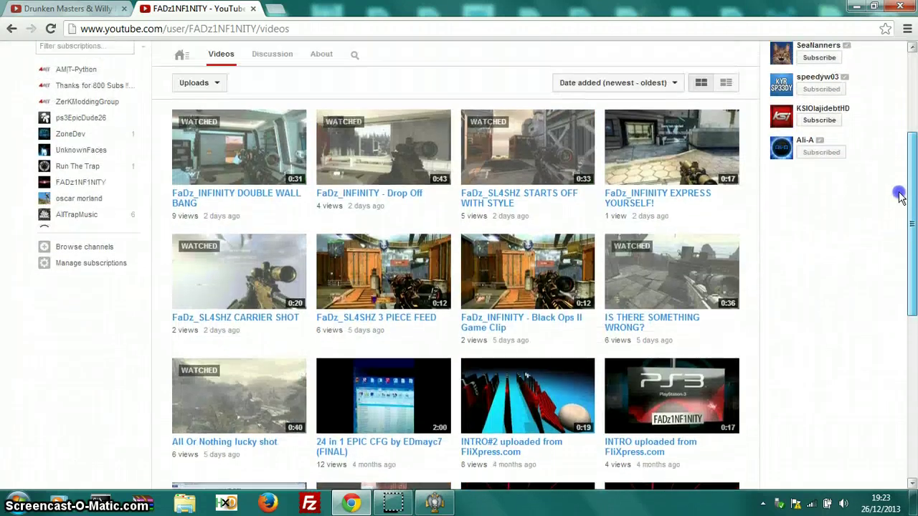
scroll(905, 173, up, 3)
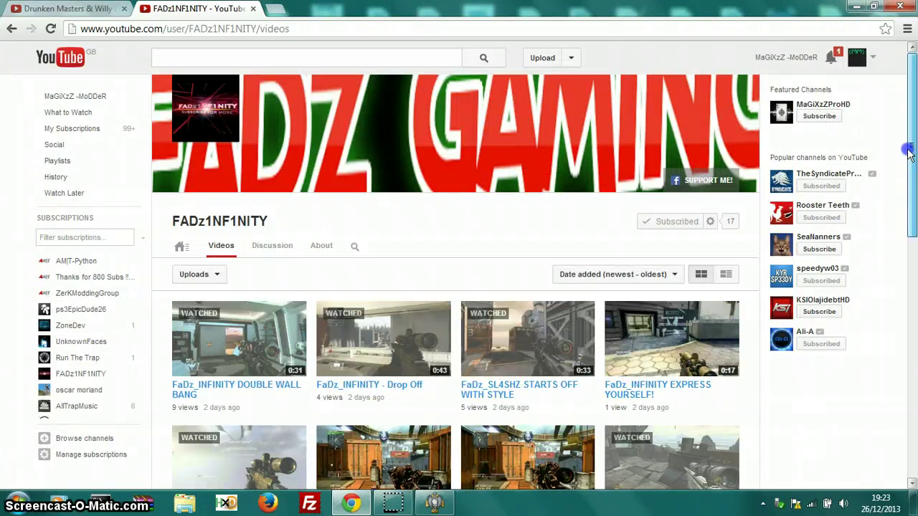
drag(908, 152, 911, 99)
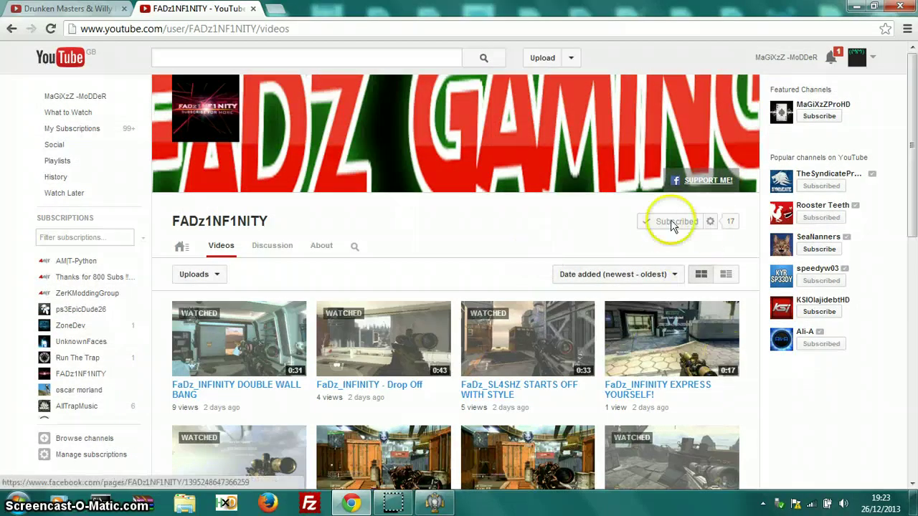
Bring up CoD Real Time Editor and show its Ghosts tab, briefly revisiting the PS3 connection page
click(424, 500)
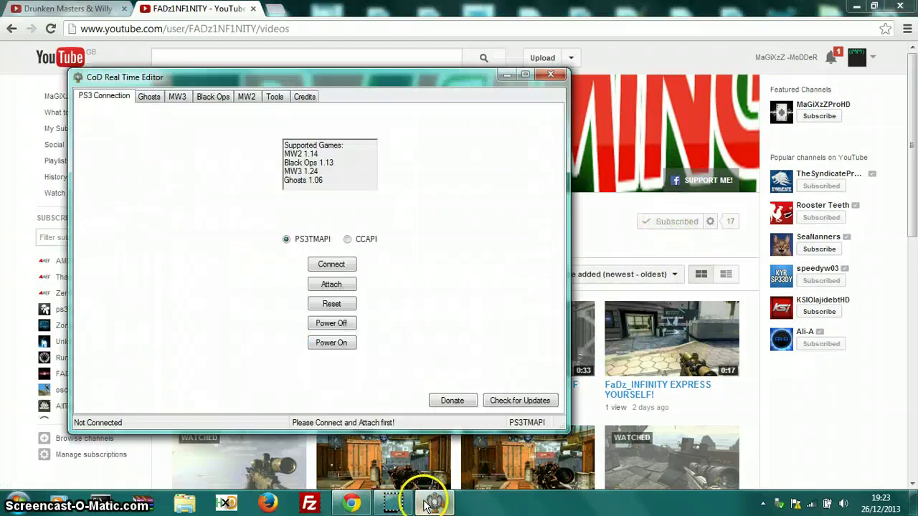
click(150, 98)
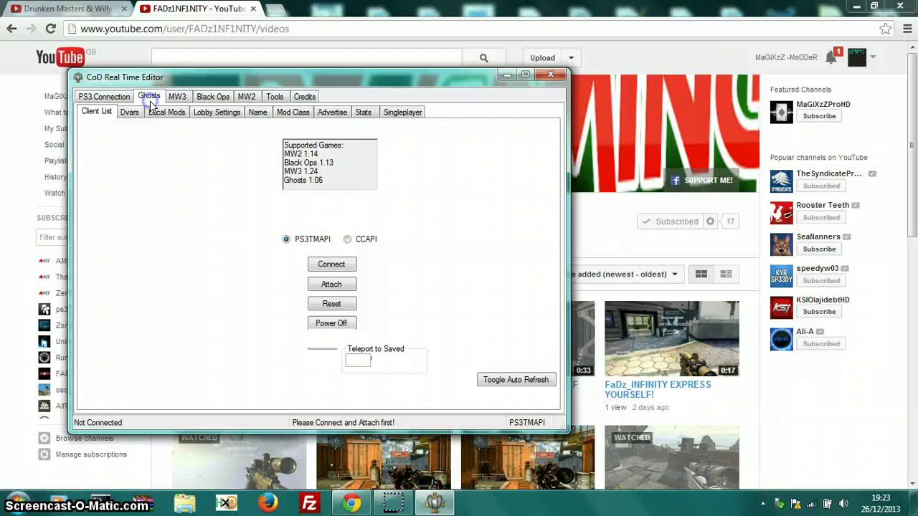
click(100, 99)
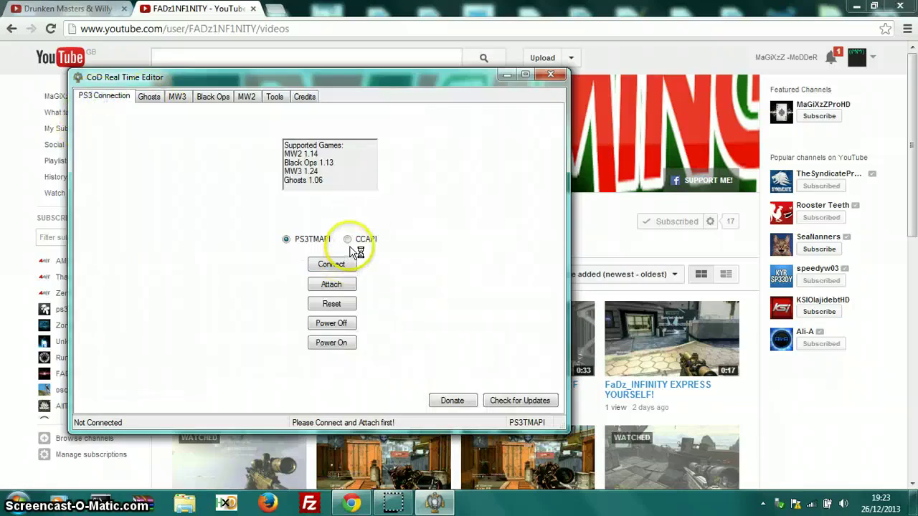
click(147, 97)
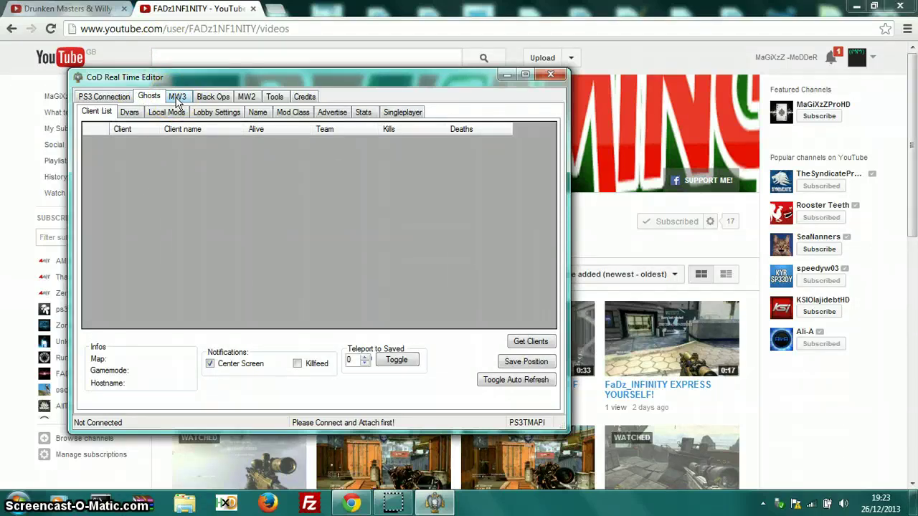
Browse the Ghosts local mods, name/clantag, lobby and mod class pages, ending on Advertise
click(131, 113)
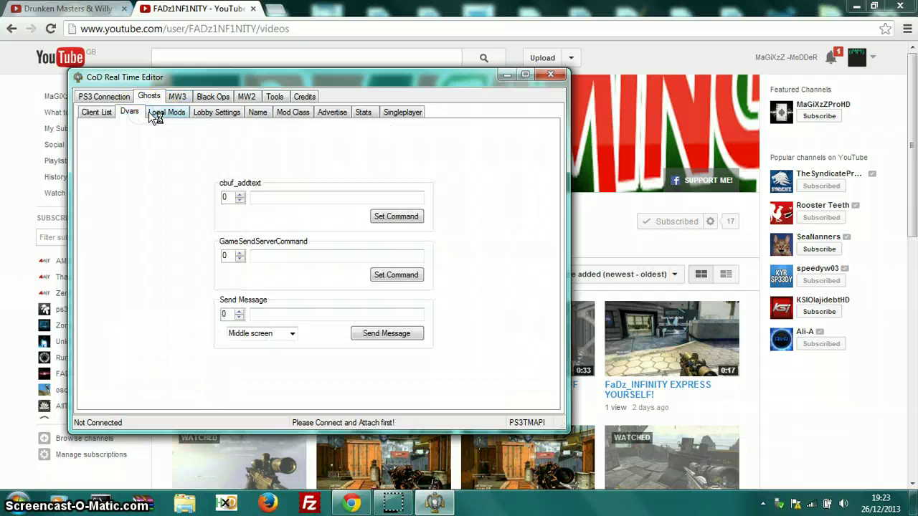
click(206, 115)
click(256, 115)
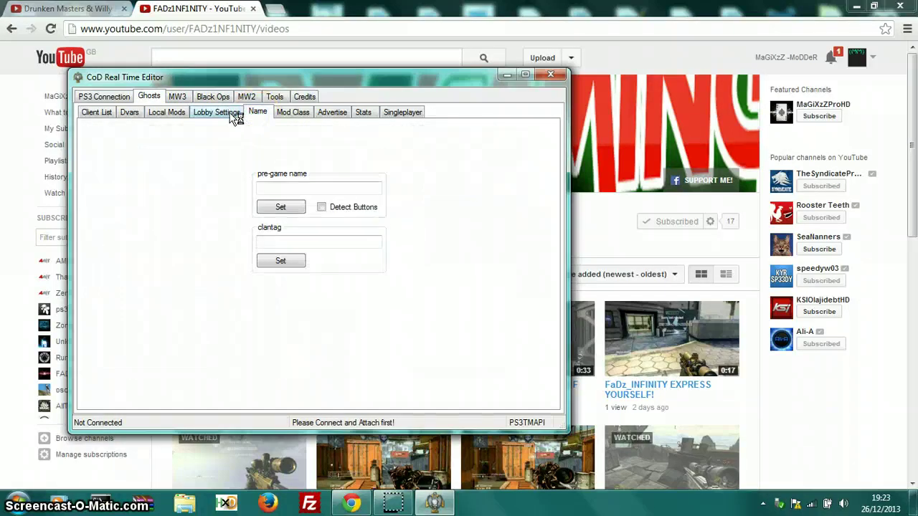
click(235, 117)
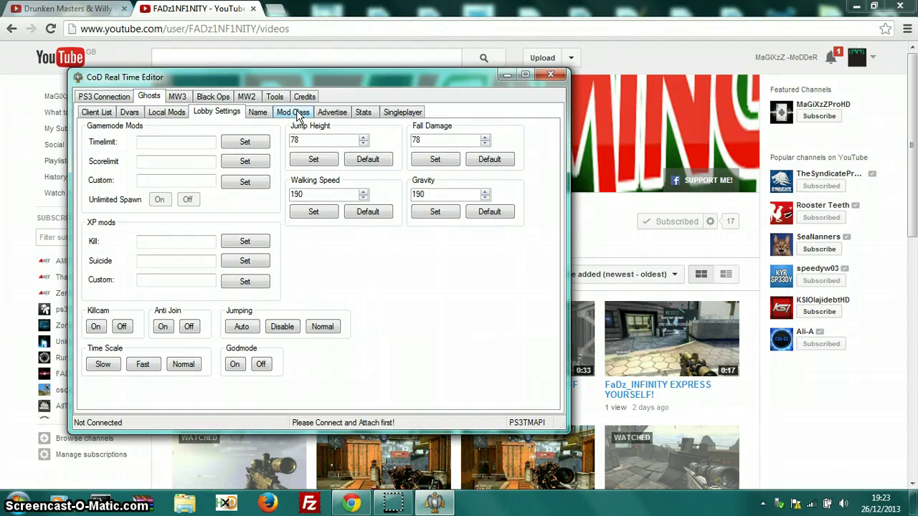
click(265, 113)
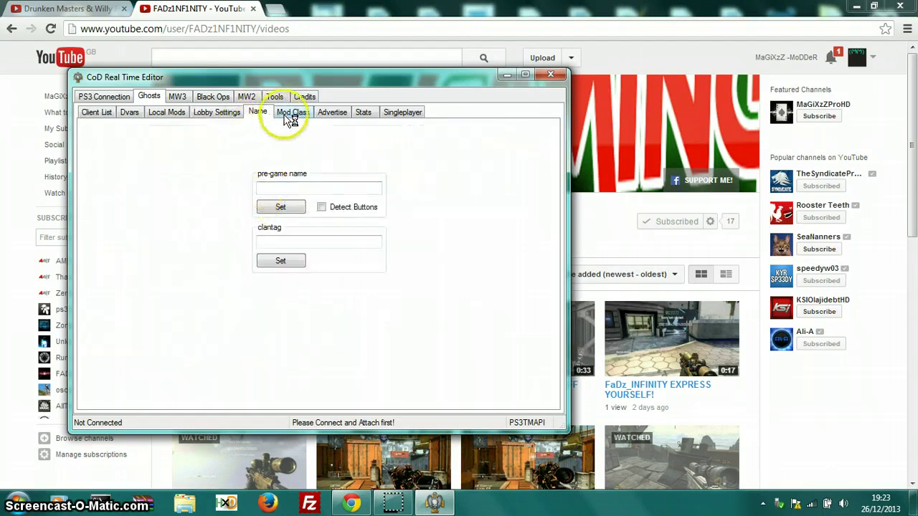
click(290, 118)
click(346, 112)
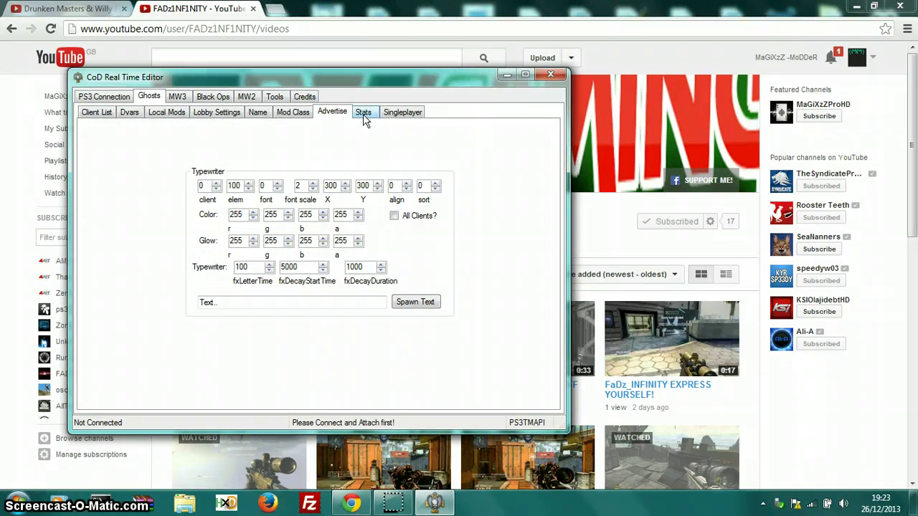
Browse the Ghosts stats, mod class, advertise and singleplayer pages, ending on class name, camo and streak settings
click(362, 114)
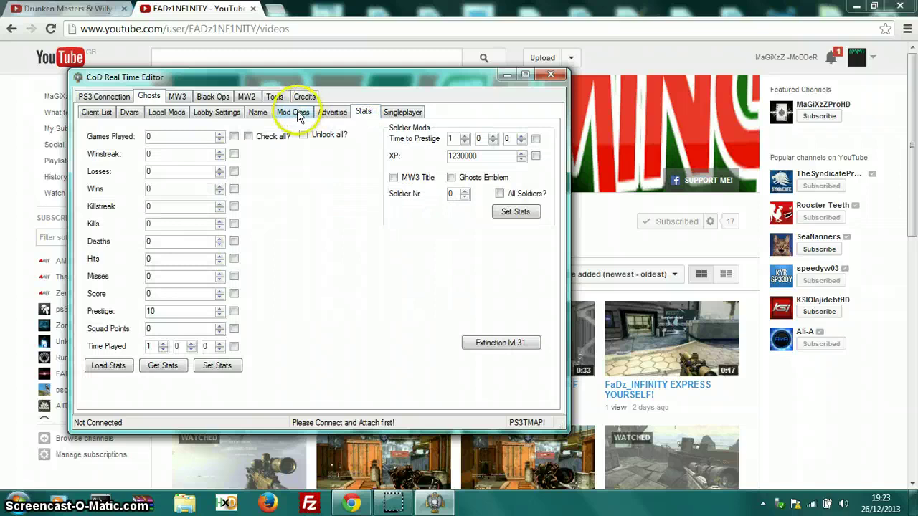
click(294, 113)
click(343, 112)
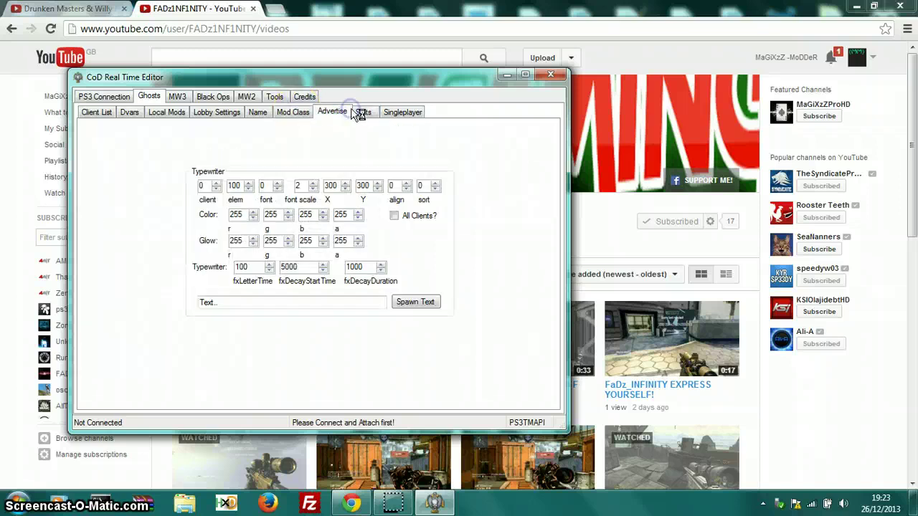
click(402, 113)
click(366, 113)
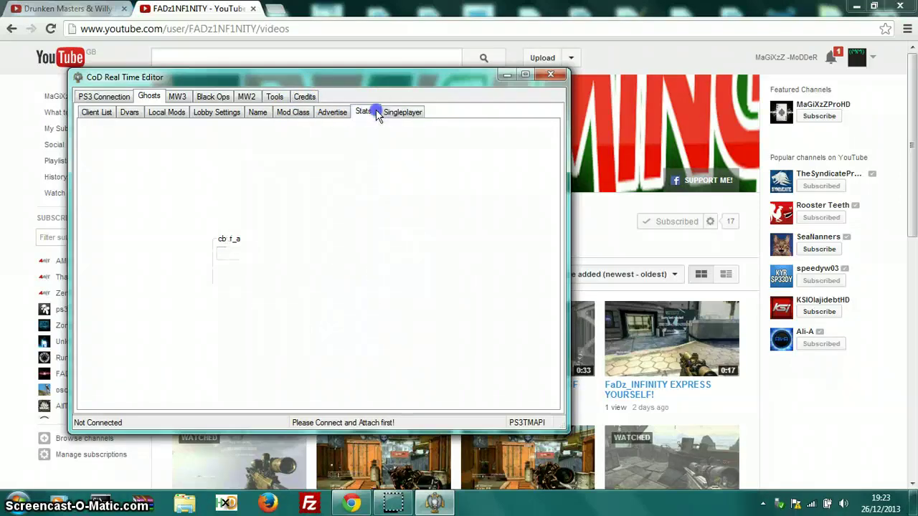
click(331, 112)
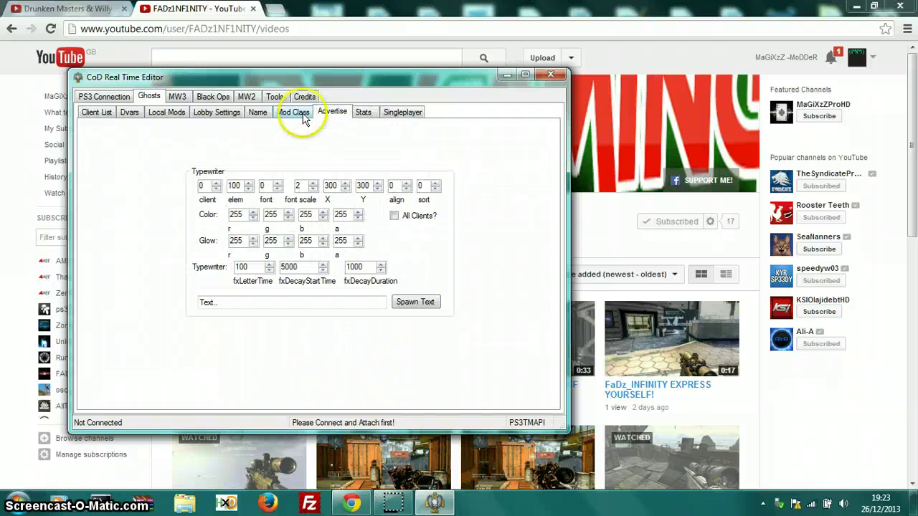
click(304, 115)
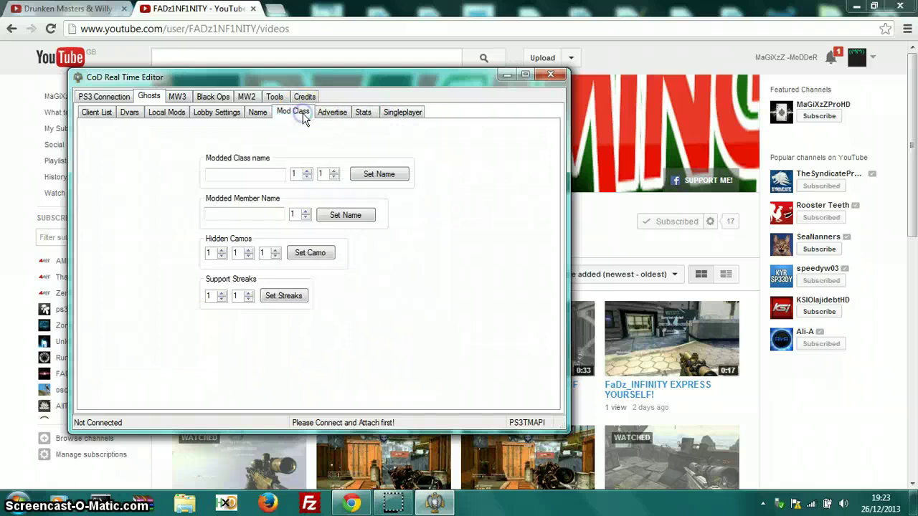
Flip between the Ghosts name/clantag and class modding pages, ending on name and clantag
click(264, 113)
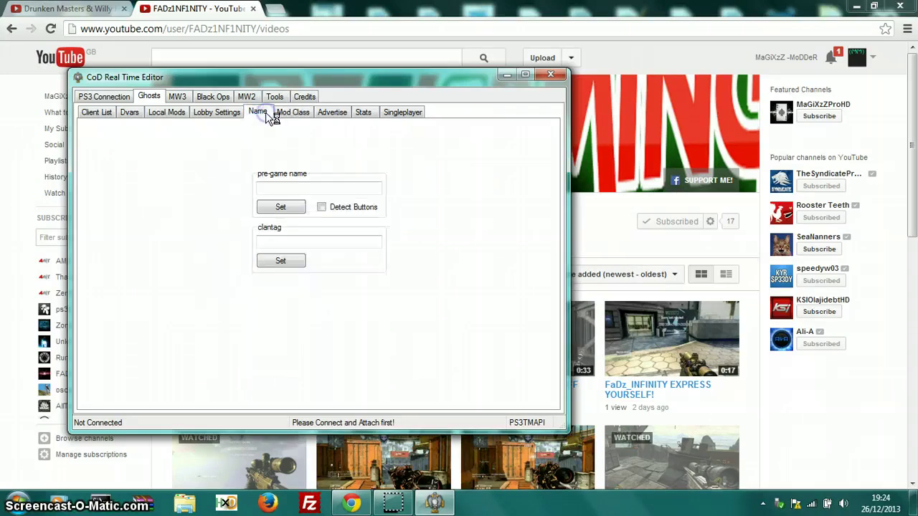
click(231, 112)
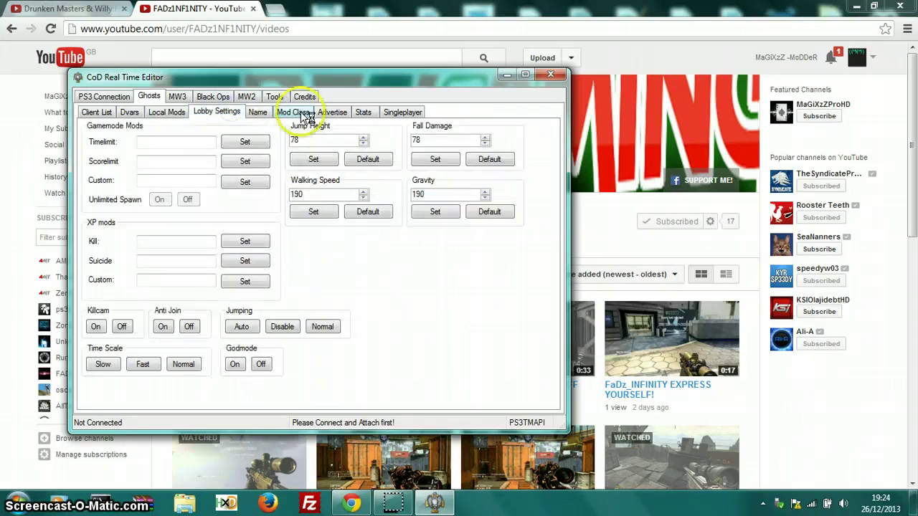
click(294, 112)
click(258, 112)
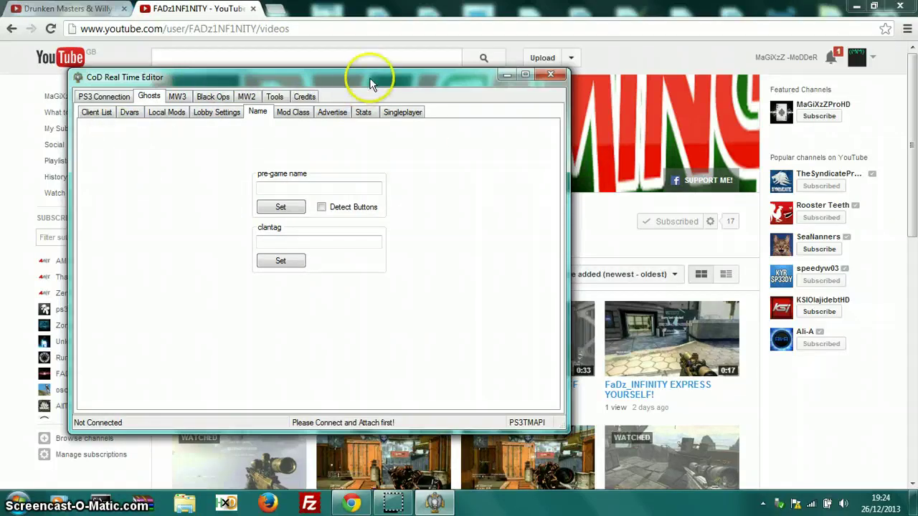
View the MW3 section's clients list and name and clan modding options
click(179, 97)
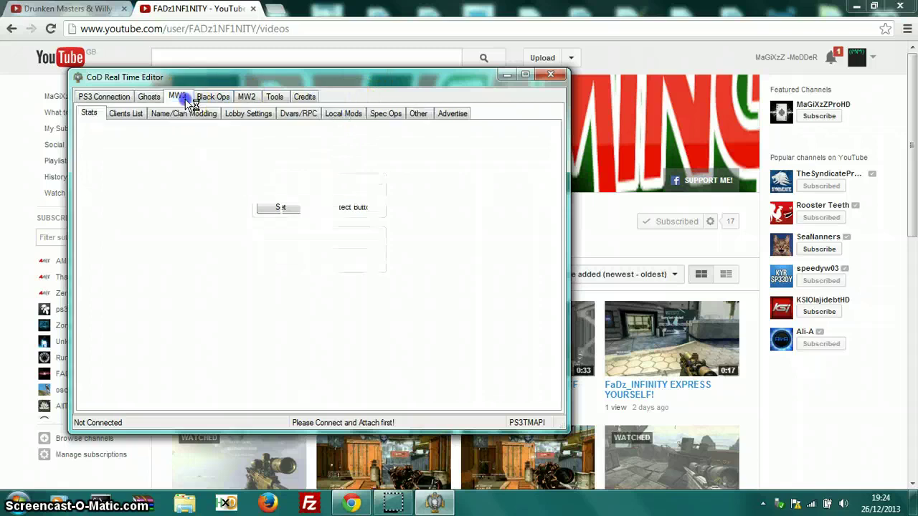
click(125, 113)
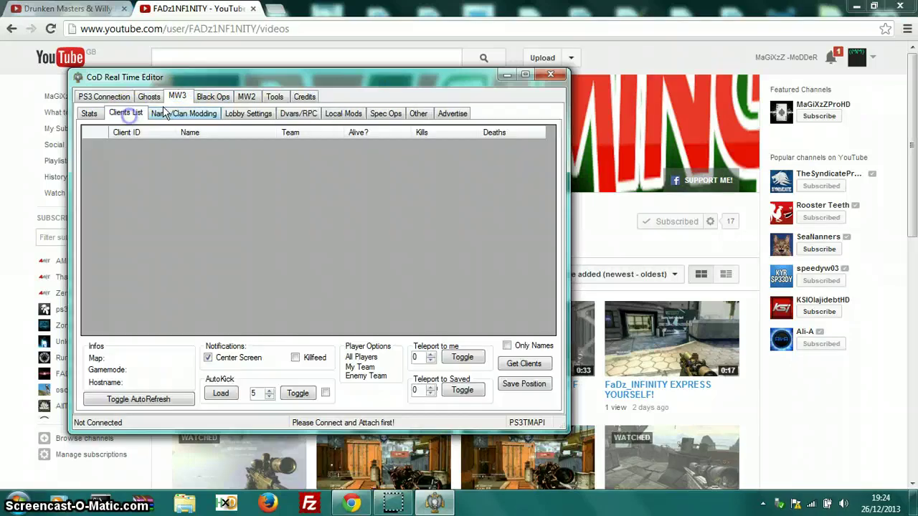
click(173, 113)
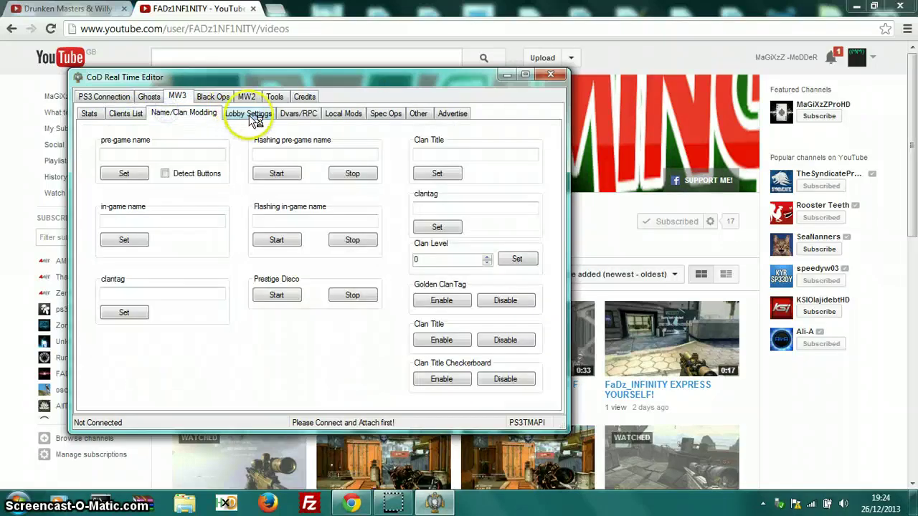
Tour the Black Ops, MW2 and Tools pages, then highlight part of the Credits list
click(210, 98)
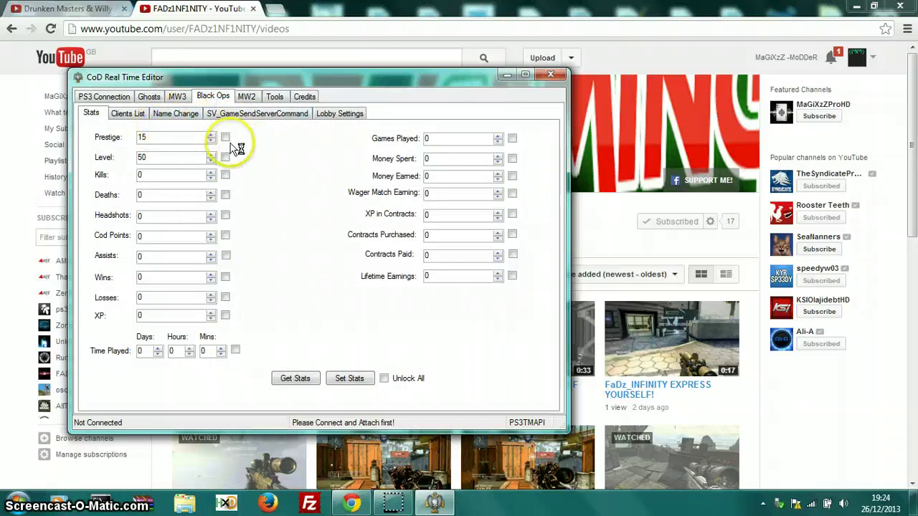
click(247, 98)
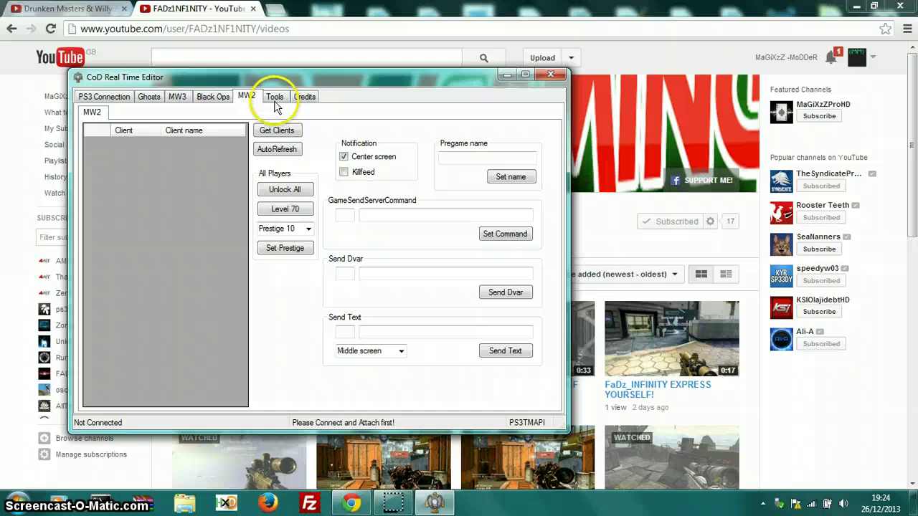
click(276, 100)
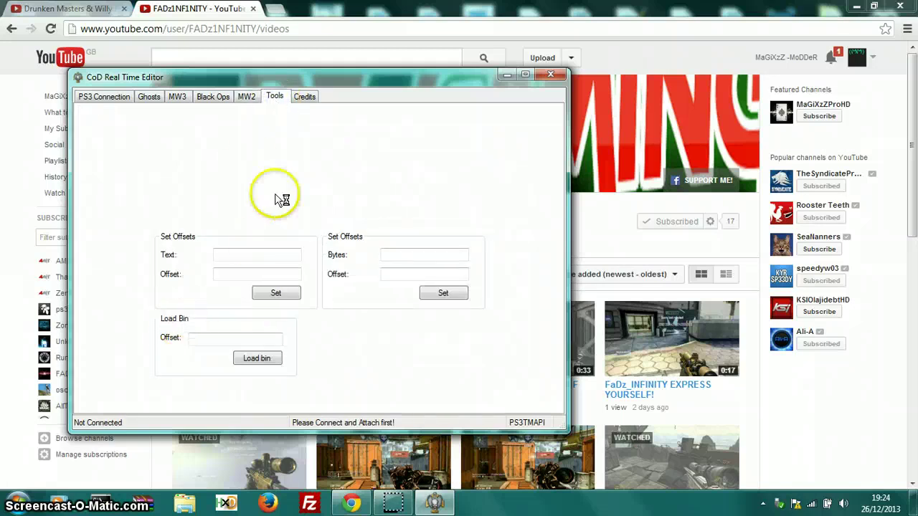
click(304, 99)
mouse_move(219, 140)
mouse_down()
mouse_move(257, 243)
mouse_move(243, 210)
mouse_up()
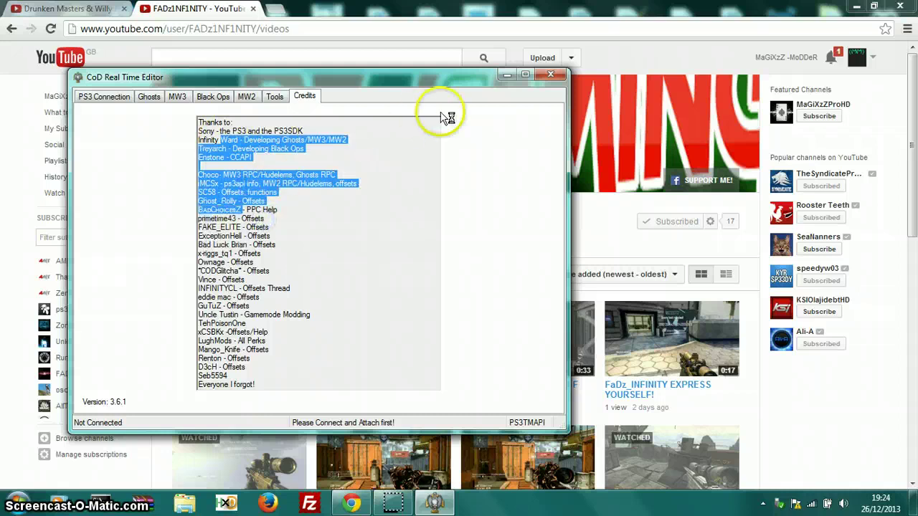
Minimise the editor and Chrome, then launch Ghosts[1.05] CCAPI v3 from the desktop
click(506, 76)
mouse_move(351, 503)
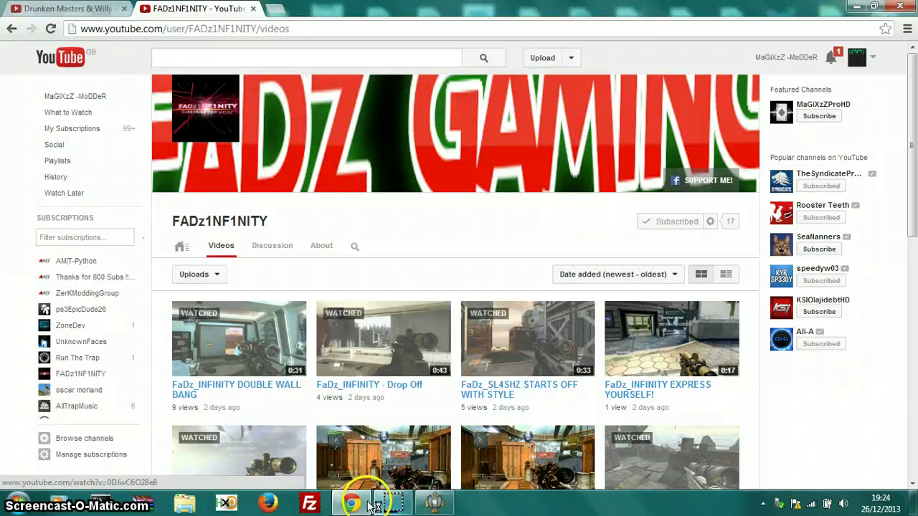
click(367, 504)
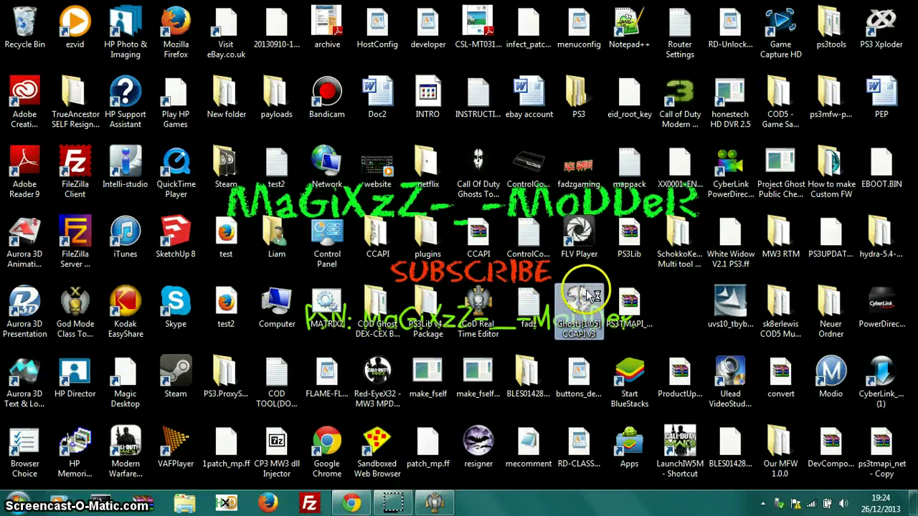
click(621, 304)
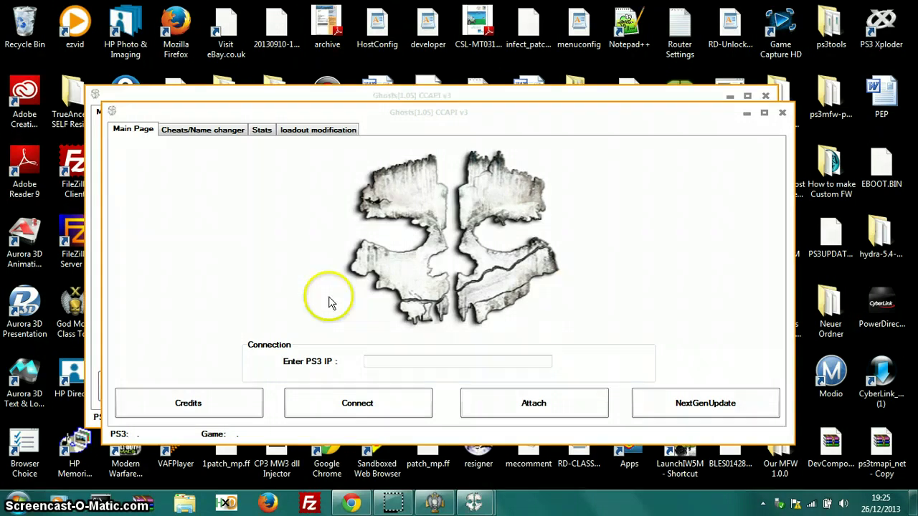
View the cheats and name changer, Stats, and loadout modification pages
click(201, 129)
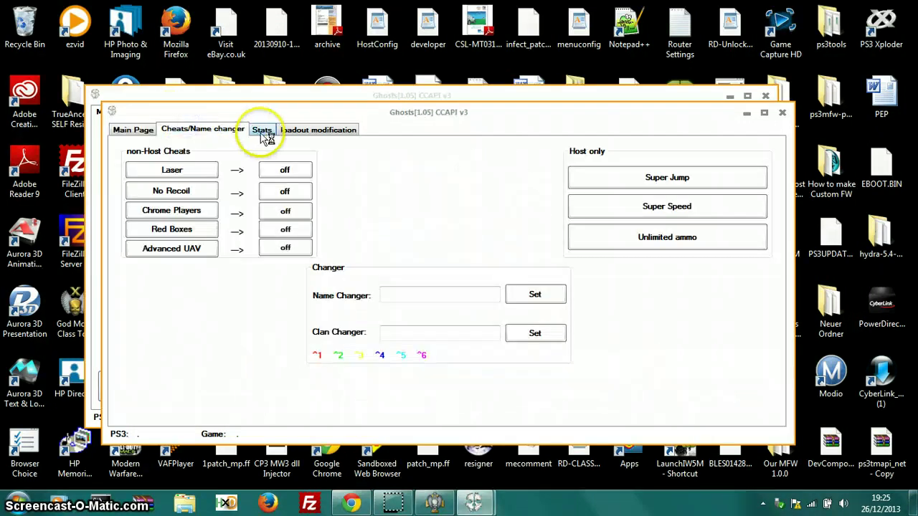
click(262, 130)
click(336, 132)
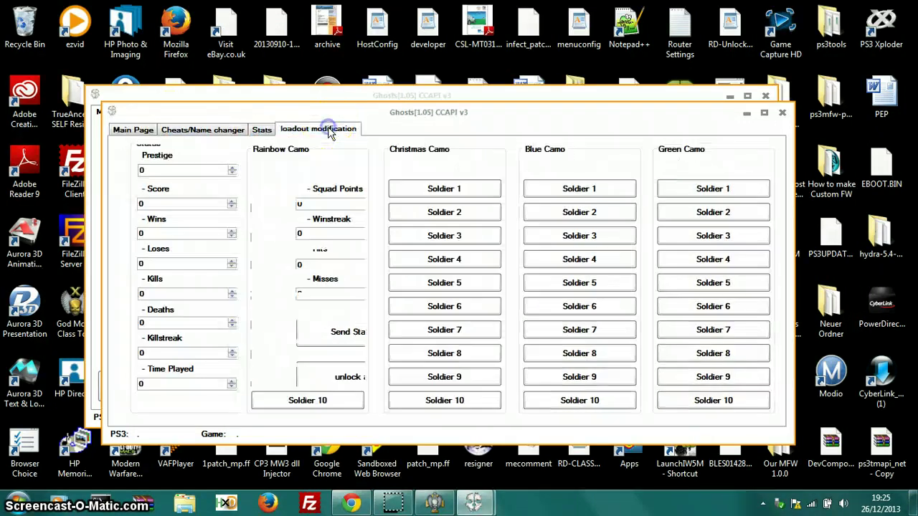
Close both Ghosts CCAPI windows and return to the minimised CoD Real Time Editor
click(783, 117)
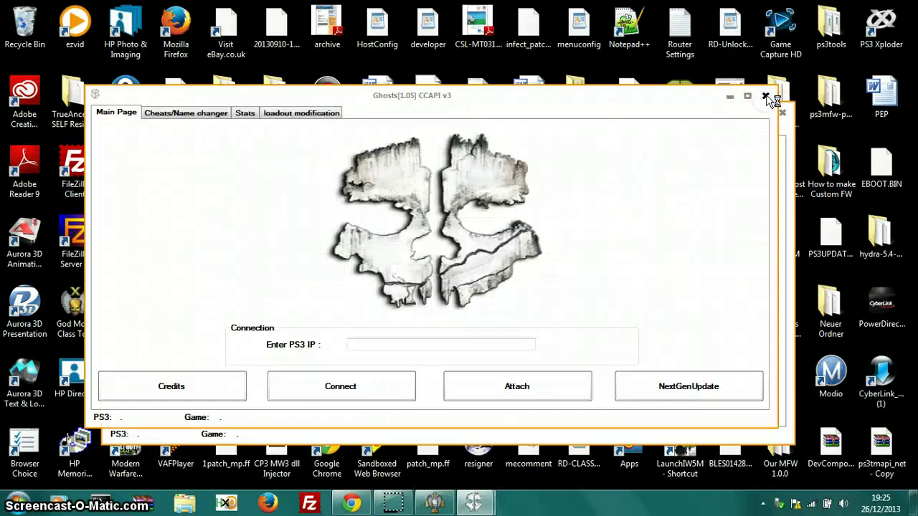
click(766, 97)
click(783, 112)
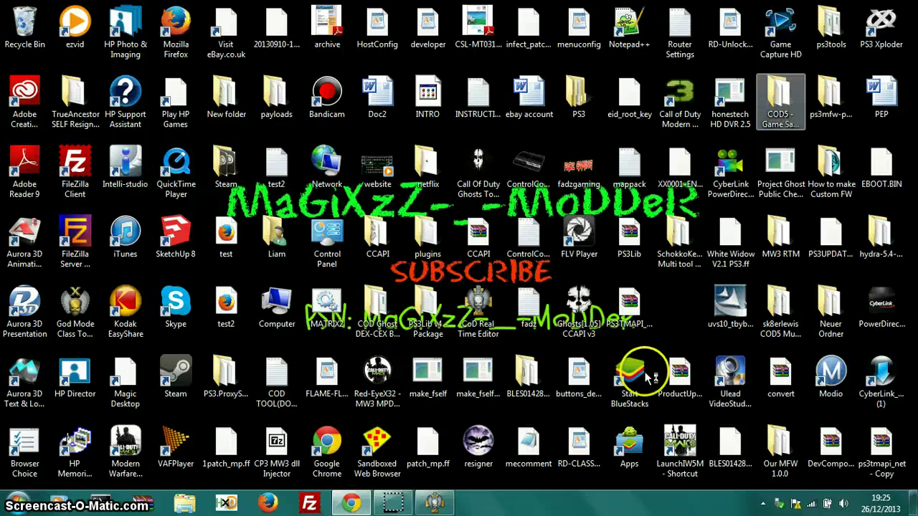
click(435, 503)
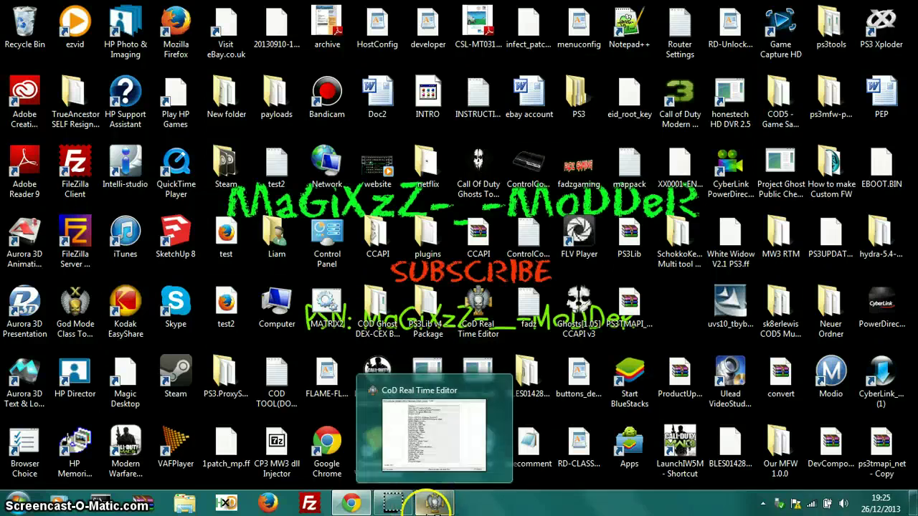